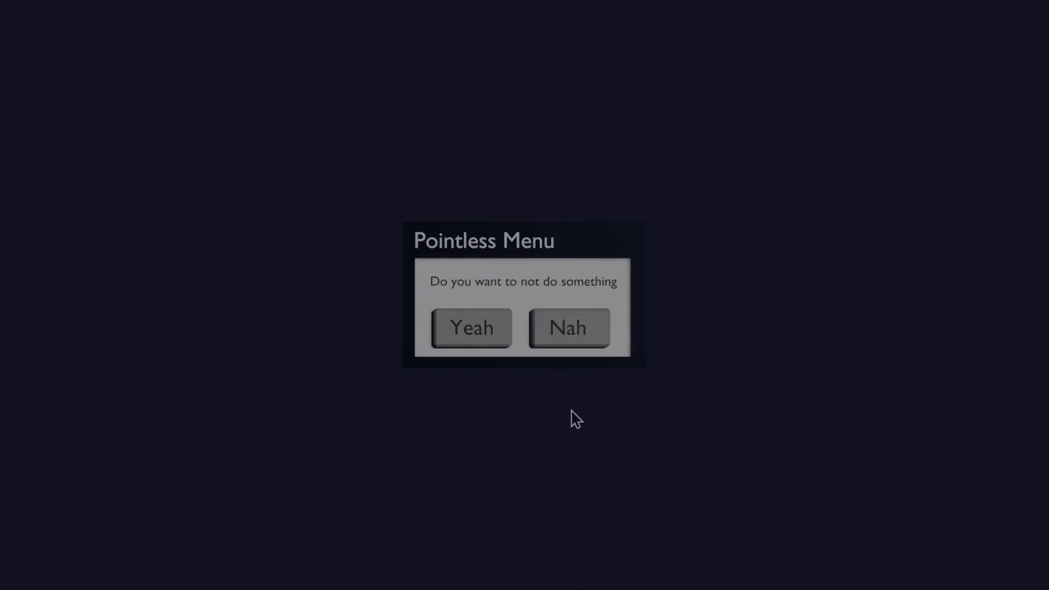
Answer Nah, then Yes, reveal the Warmer hint, and give 120 to the reasoning question
left_click(571, 334)
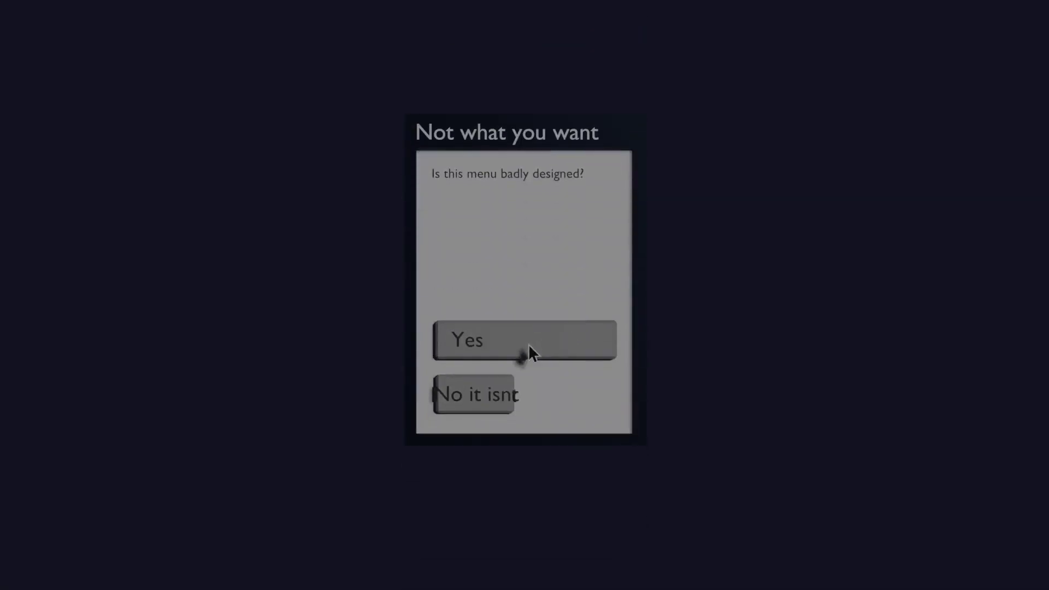
left_click(529, 344)
left_click(500, 188)
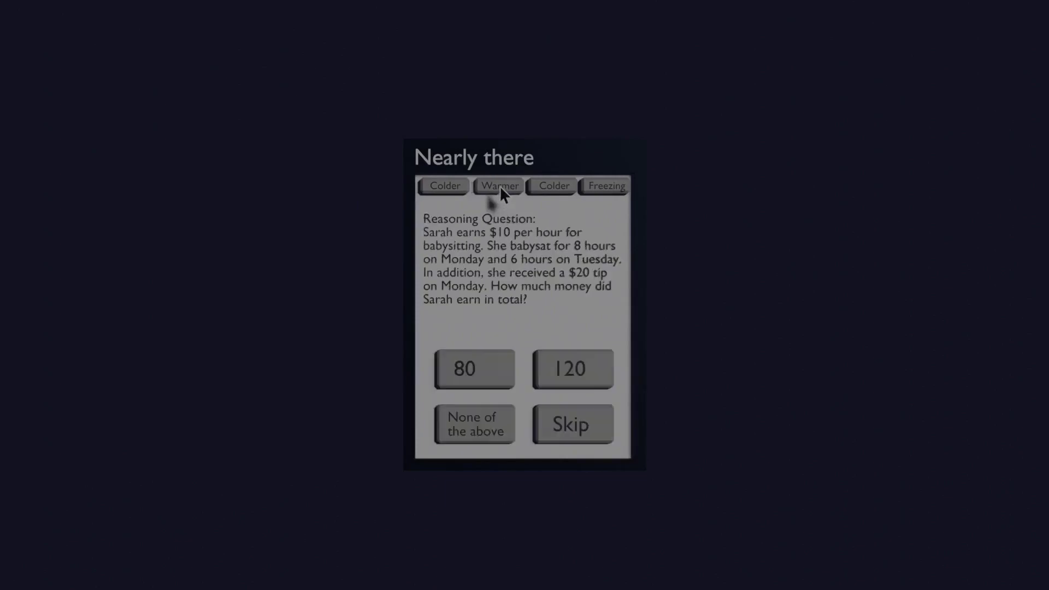
left_click(557, 375)
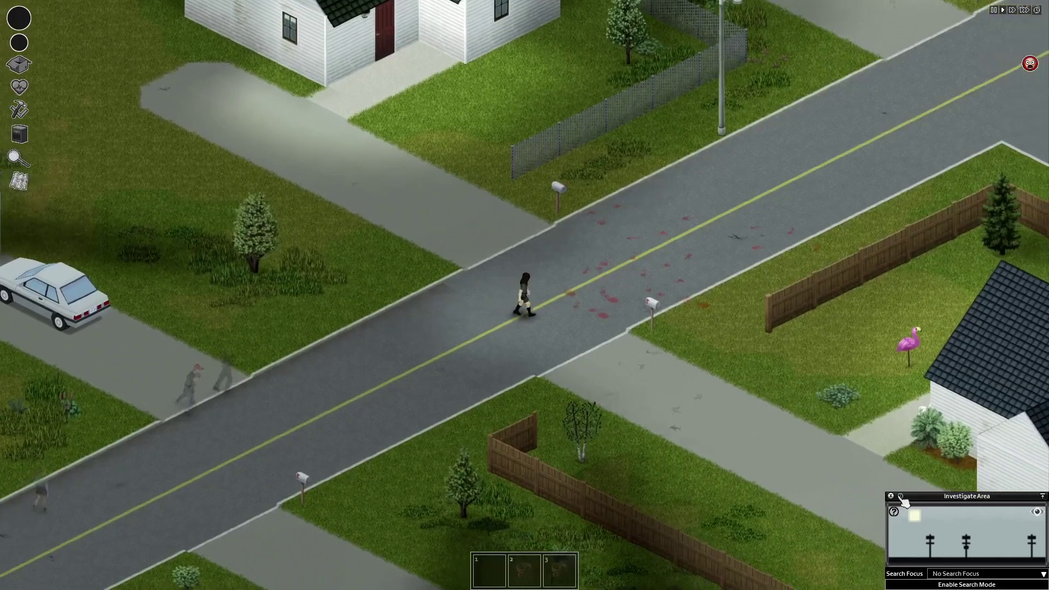
Move the Investigate Area panel to the upper left and the Health panel to the bottom right
left_click_drag(914, 493, 147, 60)
left_click(20, 86)
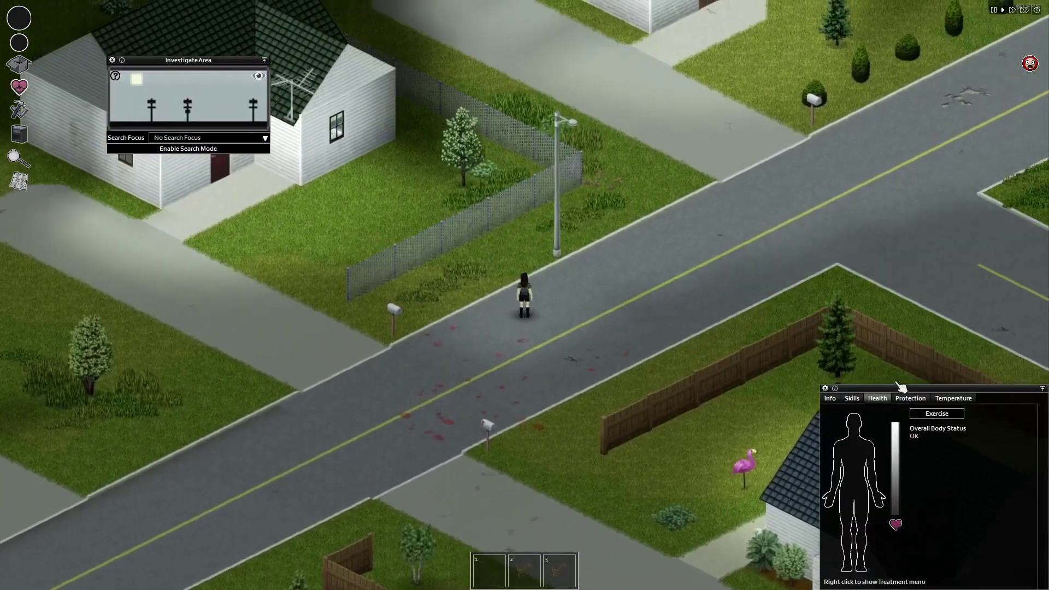
mouse_move(895, 389)
left_mouse_down()
mouse_move(224, 365)
mouse_move(831, 383)
mouse_move(206, 324)
left_mouse_up()
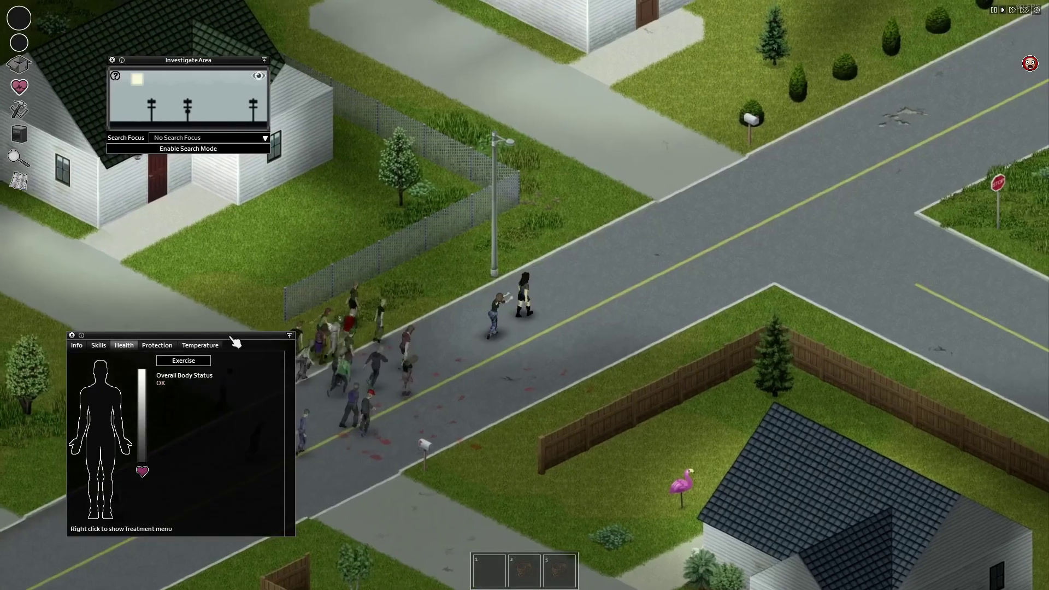
mouse_move(235, 341)
left_mouse_down()
mouse_move(960, 398)
mouse_move(960, 367)
mouse_move(967, 374)
left_mouse_up()
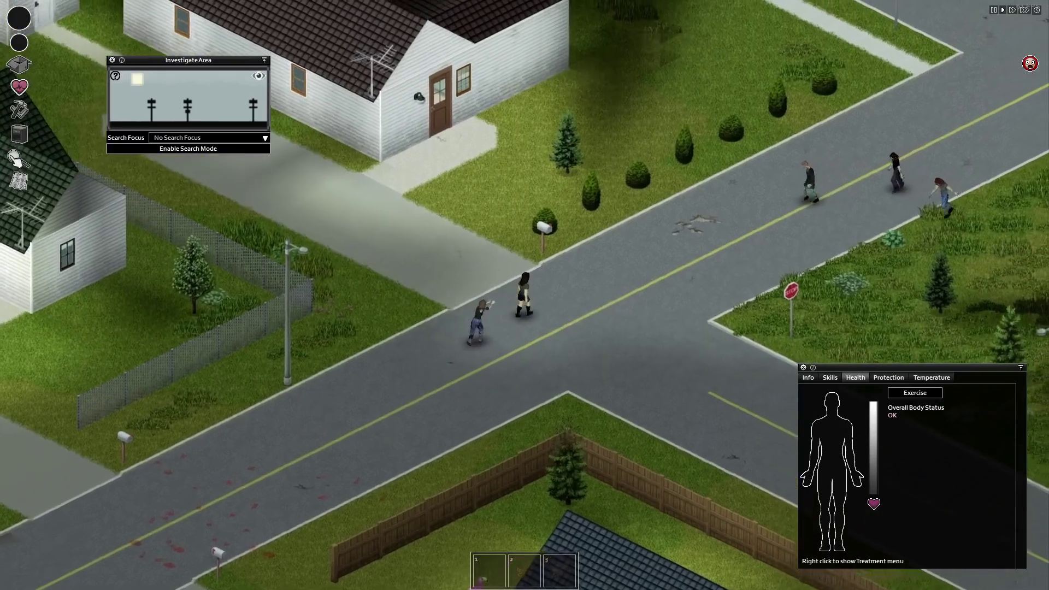
left_click(16, 158)
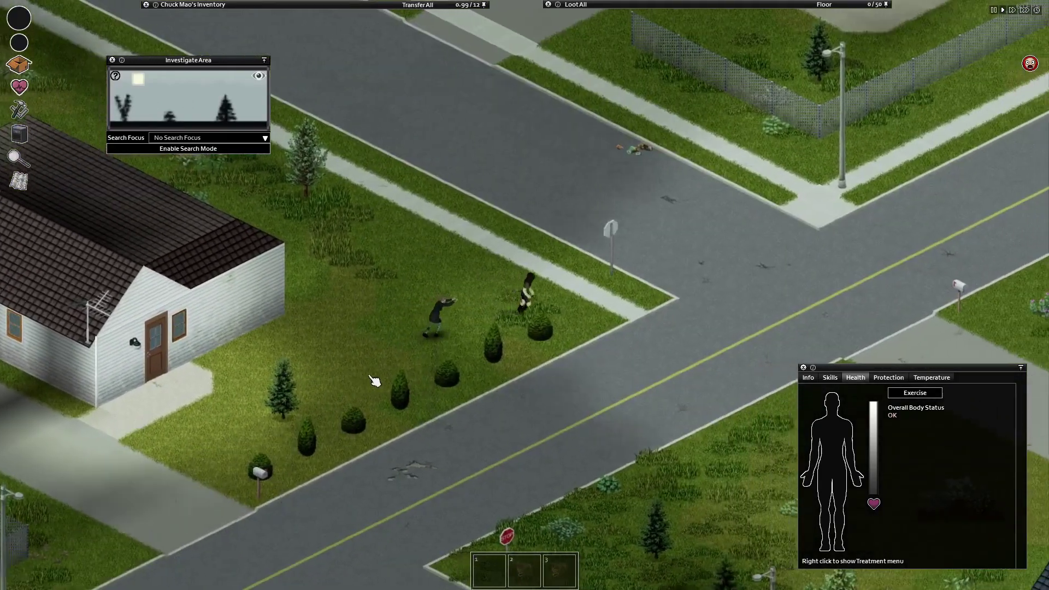
Walk the character down-right onto the grass, close the panels and show the Crafting recipes
key("s+d")
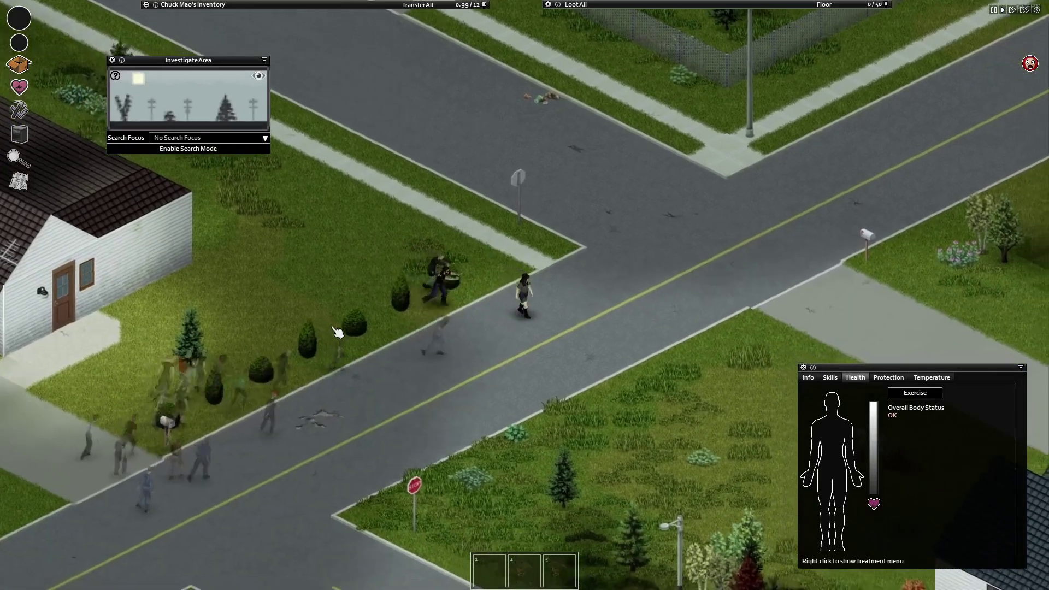
key("s+d")
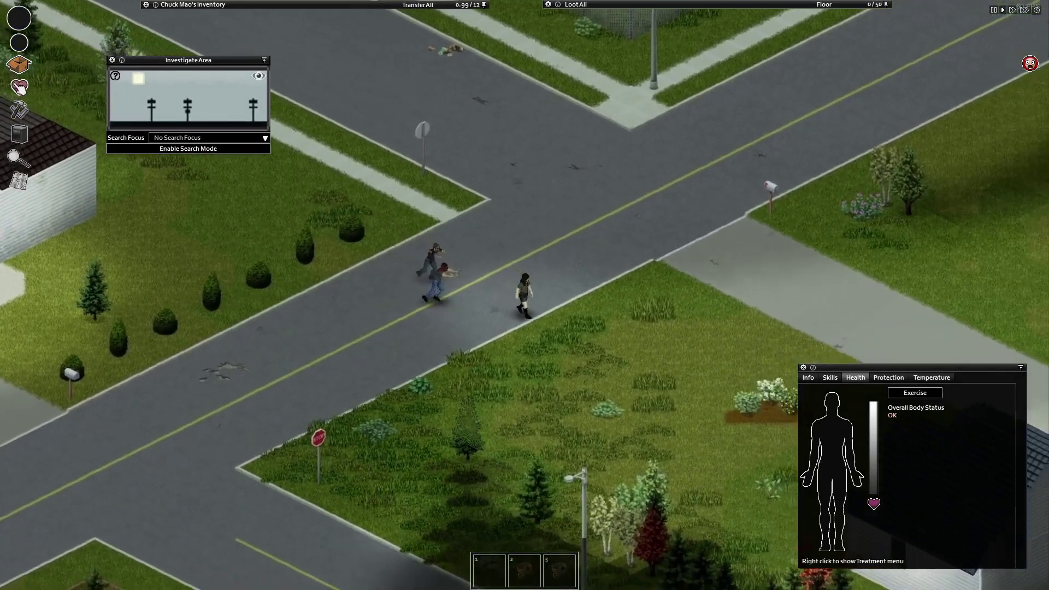
key("h")
key("Tab")
key("s+d")
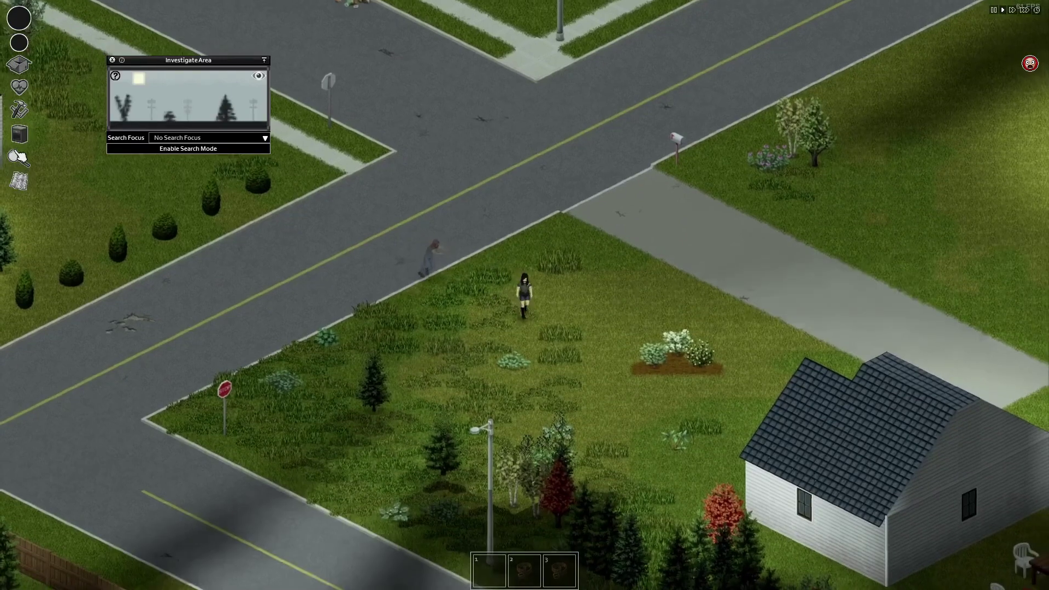
left_click(18, 158)
mouse_move(24, 137)
key("s")
left_click(18, 109)
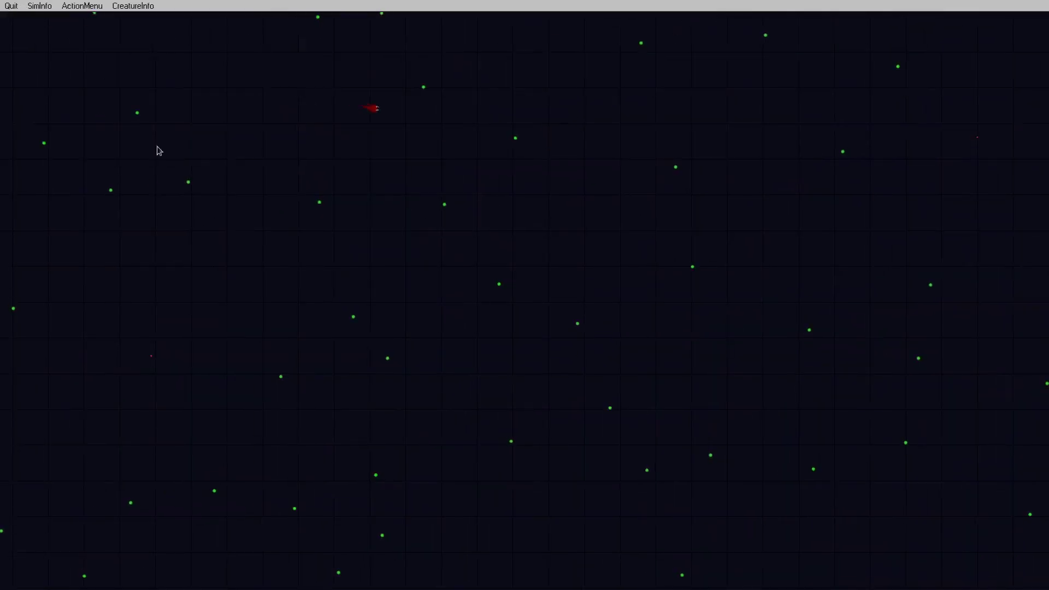
Show SimInfo and ActionMenu, dock ActionMenu top left with SimInfo beneath it, then close SimInfo
left_click(39, 6)
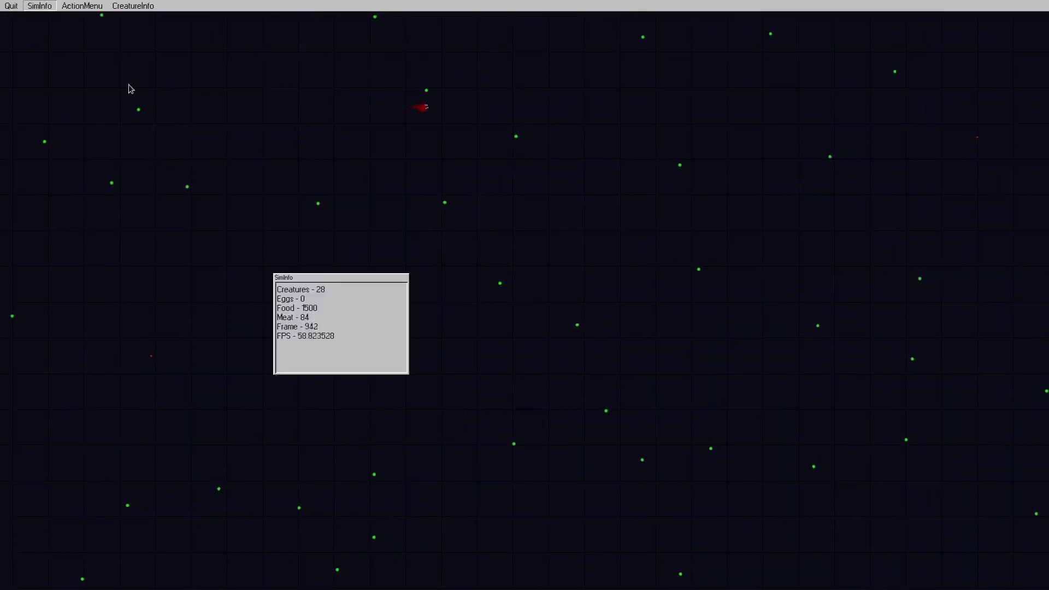
left_click_drag(320, 281, 896, 53)
left_click(82, 6)
left_click_drag(290, 278, 35, 49)
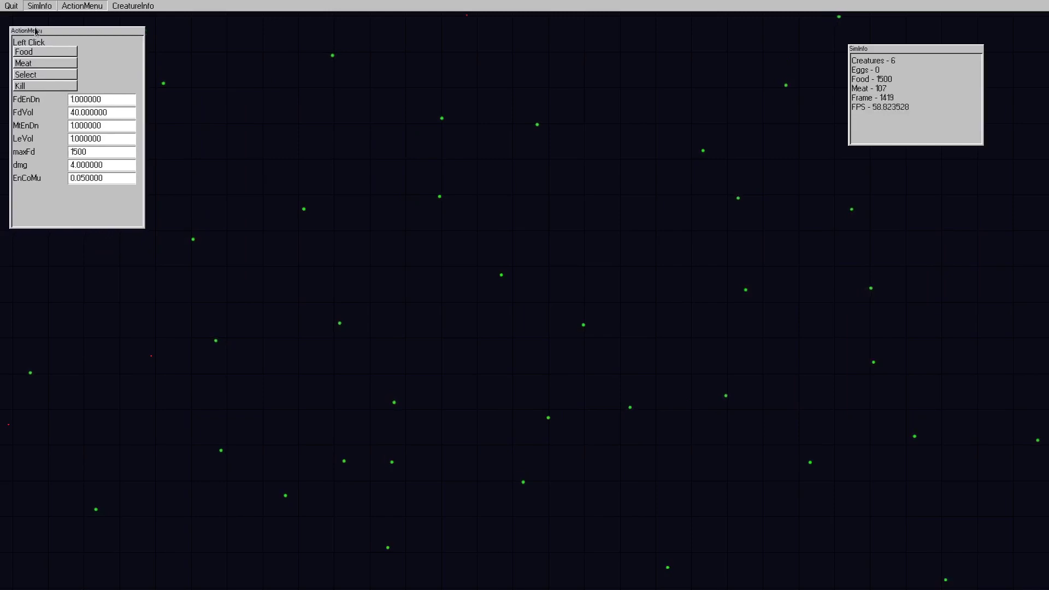
left_click_drag(865, 51, 26, 274)
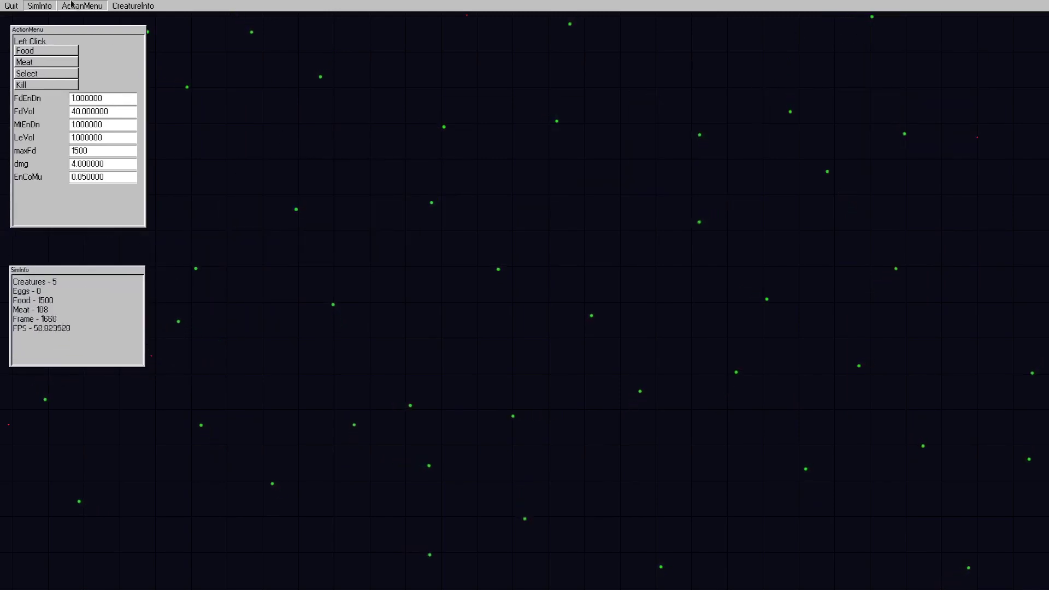
left_click(40, 7)
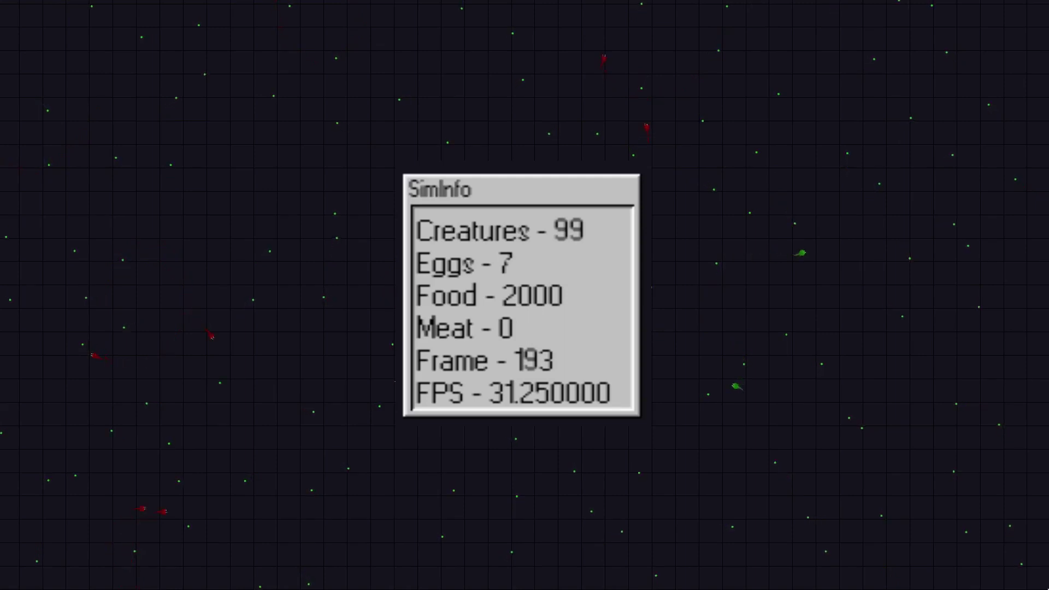
Bring up the simMenu settings, then switch to the LeftMenu panel with ForceMult 1.000000
key("m")
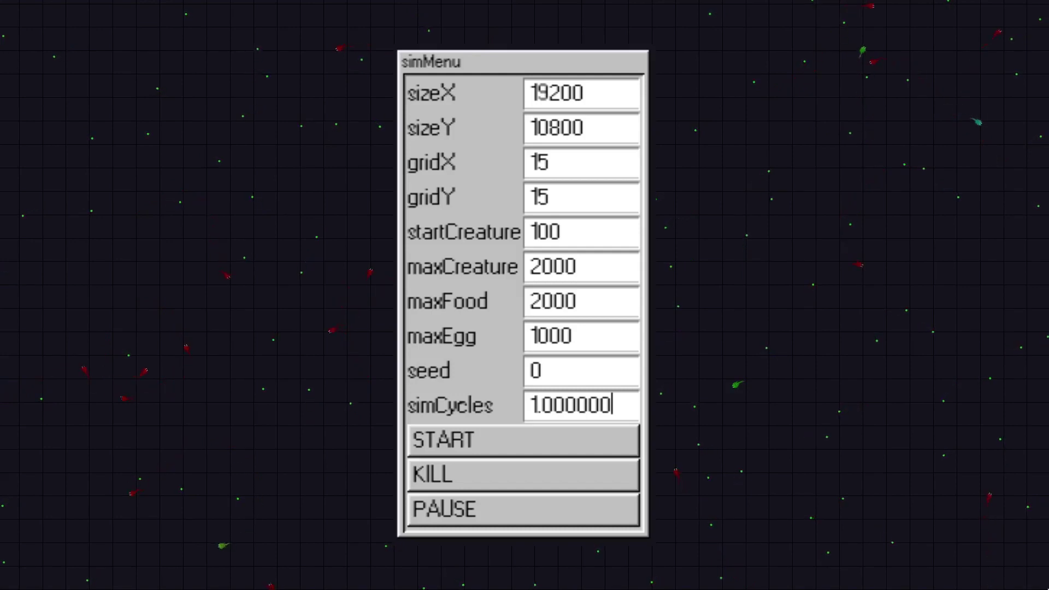
key("Return")
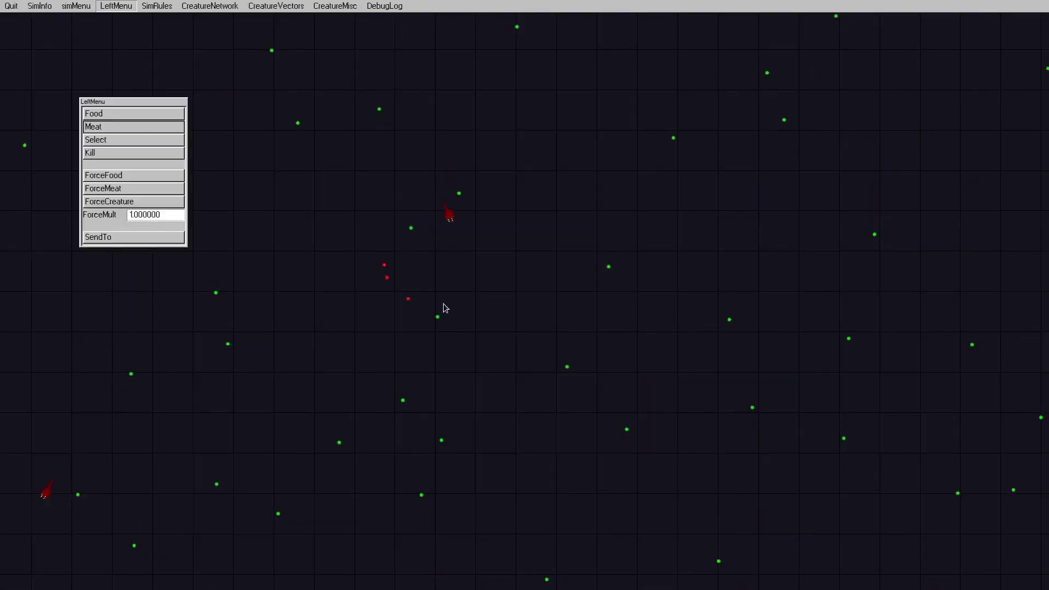
Drop clumps and a path of meat near the creatures, then lay a food trail behind the red creature
left_click_drag(444, 308, 314, 402)
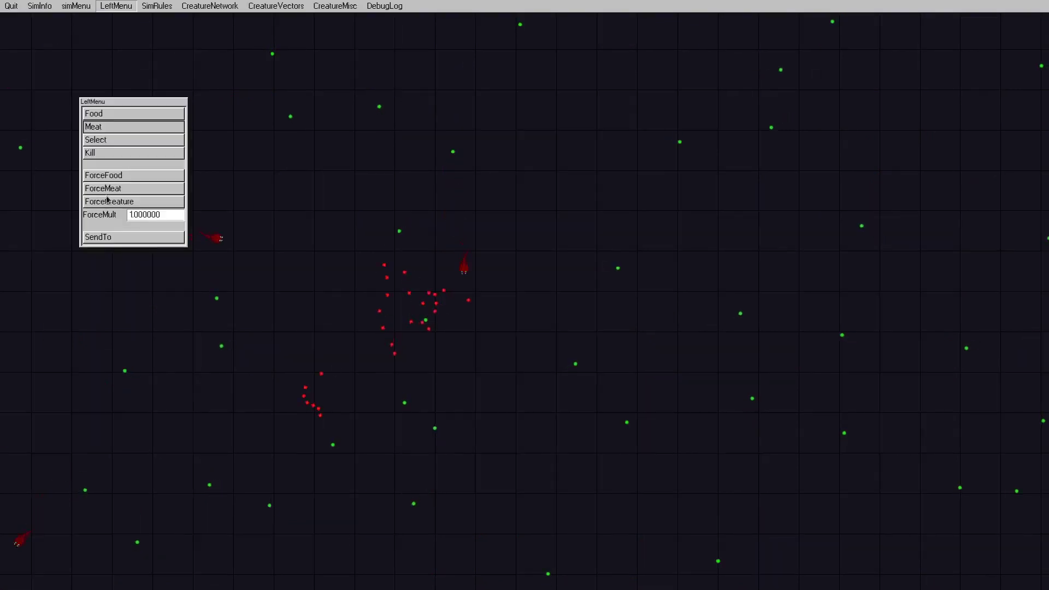
mouse_move(296, 331)
left_mouse_down()
mouse_move(271, 326)
mouse_move(231, 371)
mouse_move(249, 385)
left_mouse_up()
left_click(100, 130)
left_click_drag(309, 218, 576, 409)
scroll(344, 278, "up", 3)
left_click_drag(344, 278, 431, 447)
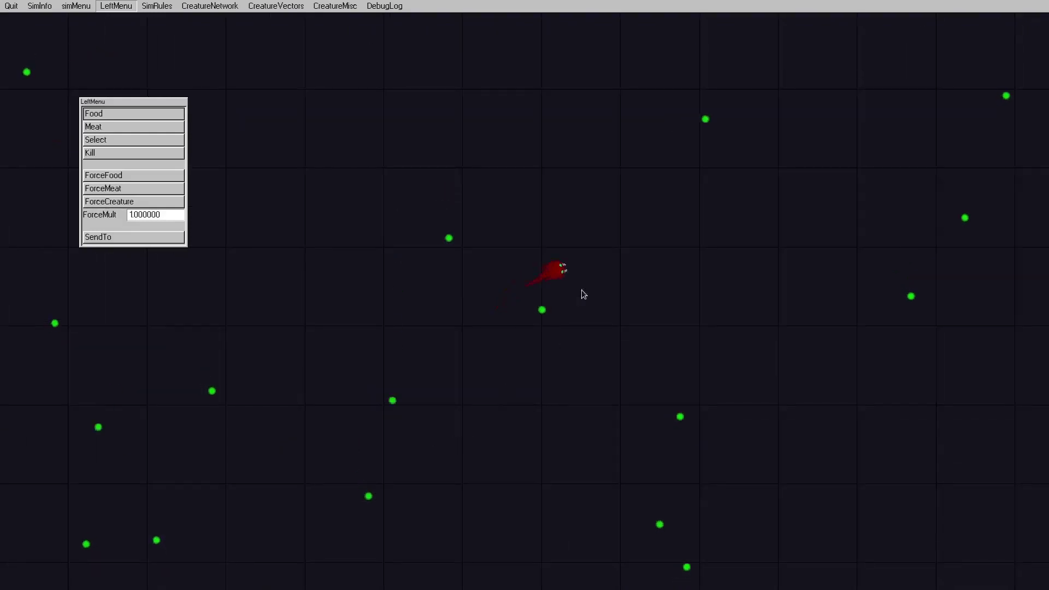
mouse_move(581, 401)
left_mouse_down()
mouse_move(717, 393)
mouse_move(704, 408)
mouse_move(792, 429)
mouse_move(789, 441)
mouse_move(876, 468)
mouse_move(627, 268)
left_mouse_up()
scroll(597, 284, "down", 5)
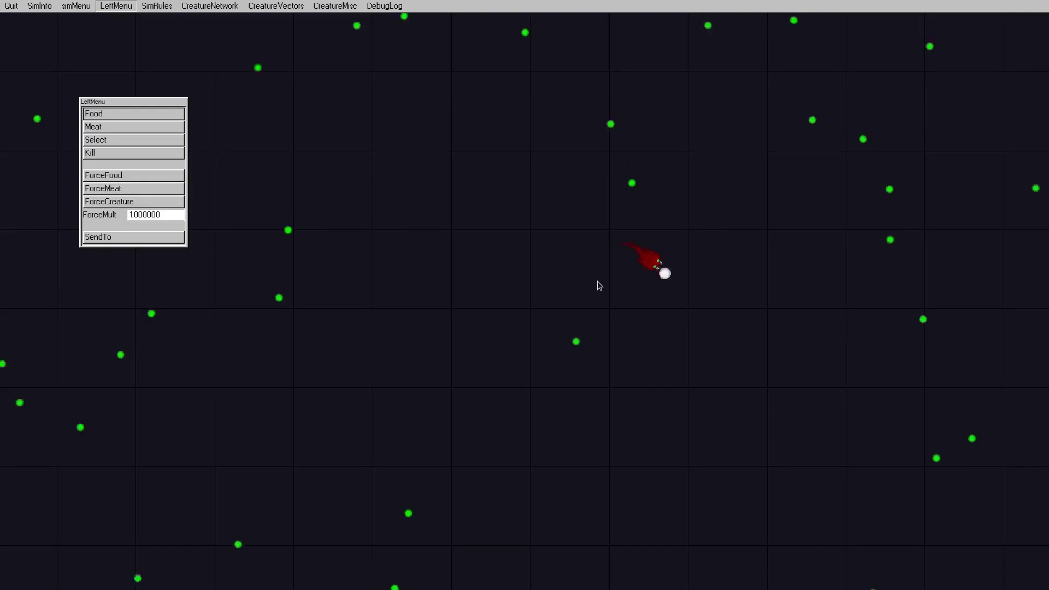
Drop a meat row and a meat ring beside the creatures, then select the upper creature's vision lines
left_click(628, 237)
scroll(627, 237, "up", 3)
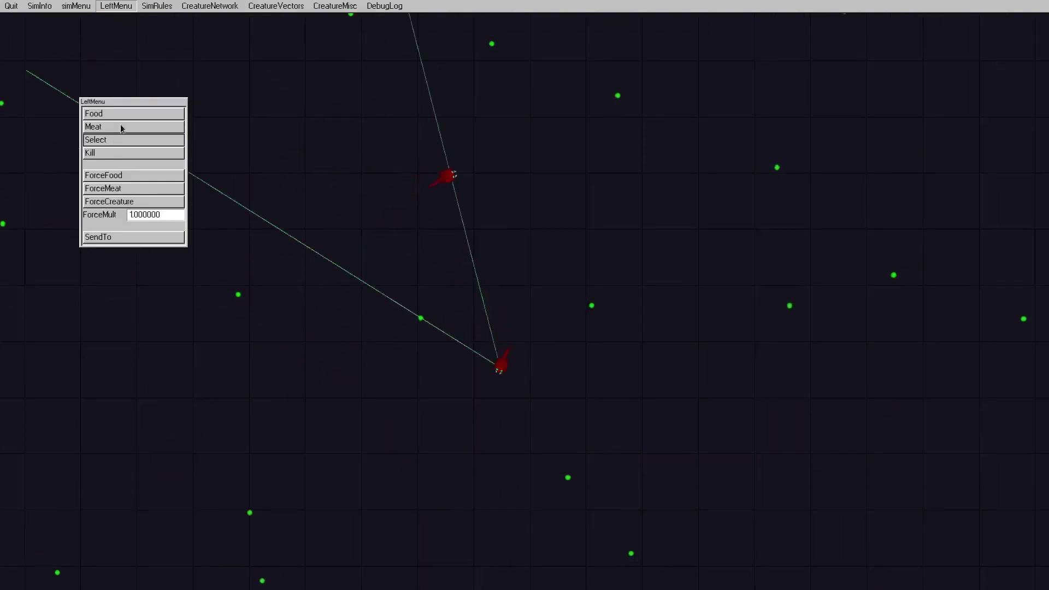
left_click_drag(359, 307, 469, 281)
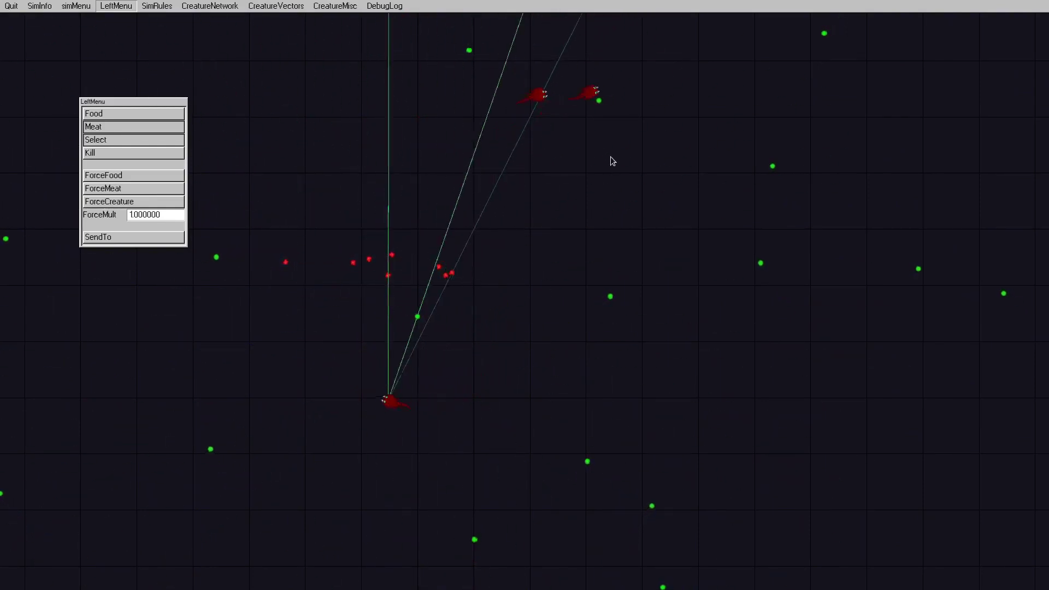
mouse_move(549, 112)
left_mouse_down()
mouse_move(562, 113)
mouse_move(539, 94)
left_mouse_up()
left_click(112, 140)
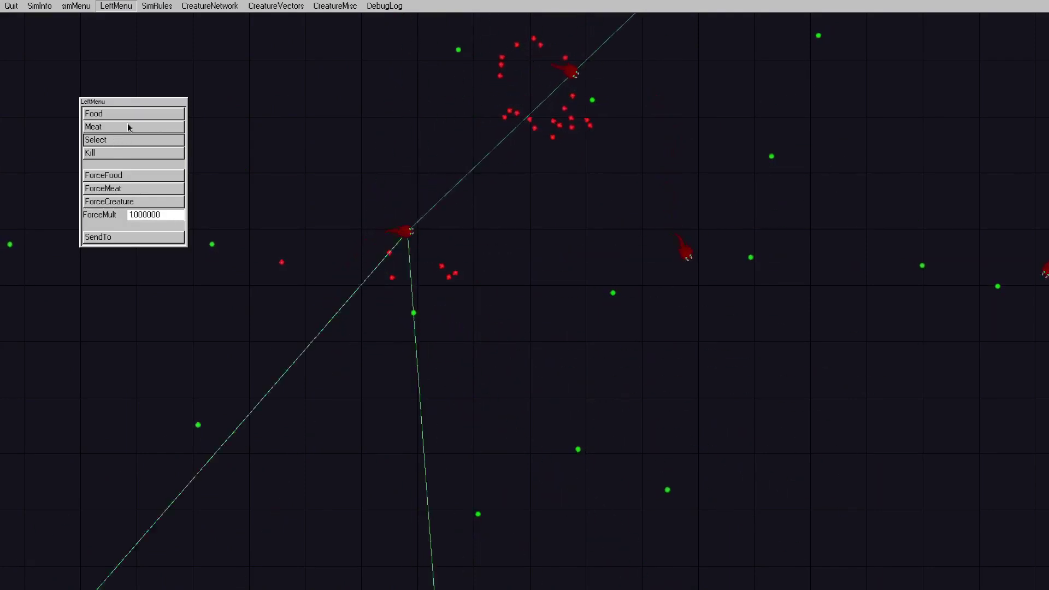
left_click(574, 75)
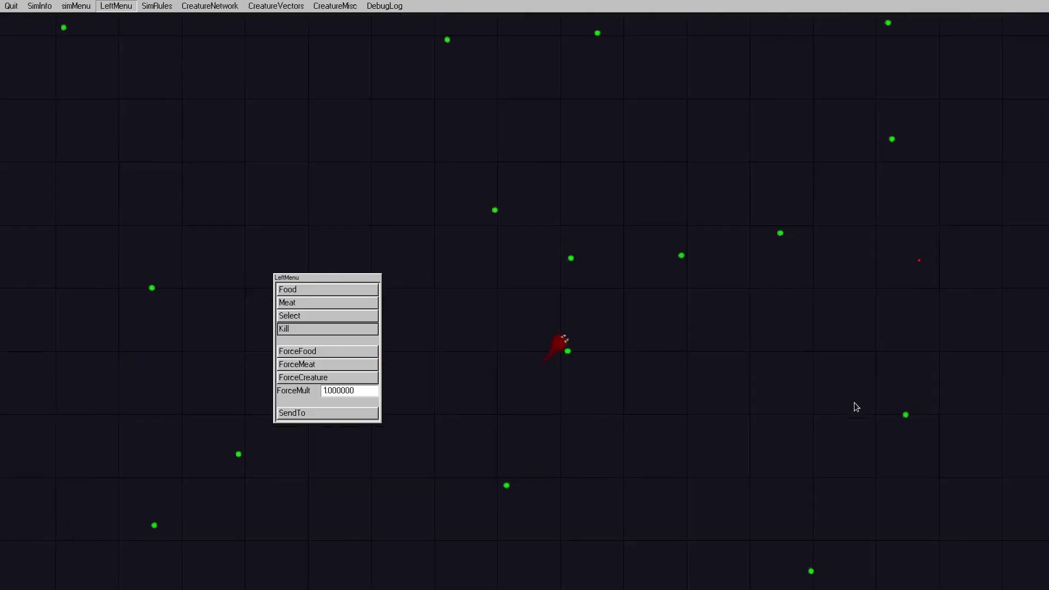
Kill the red creature beside the food and switch to the ForceFood tool
left_click(708, 321)
left_click(328, 351)
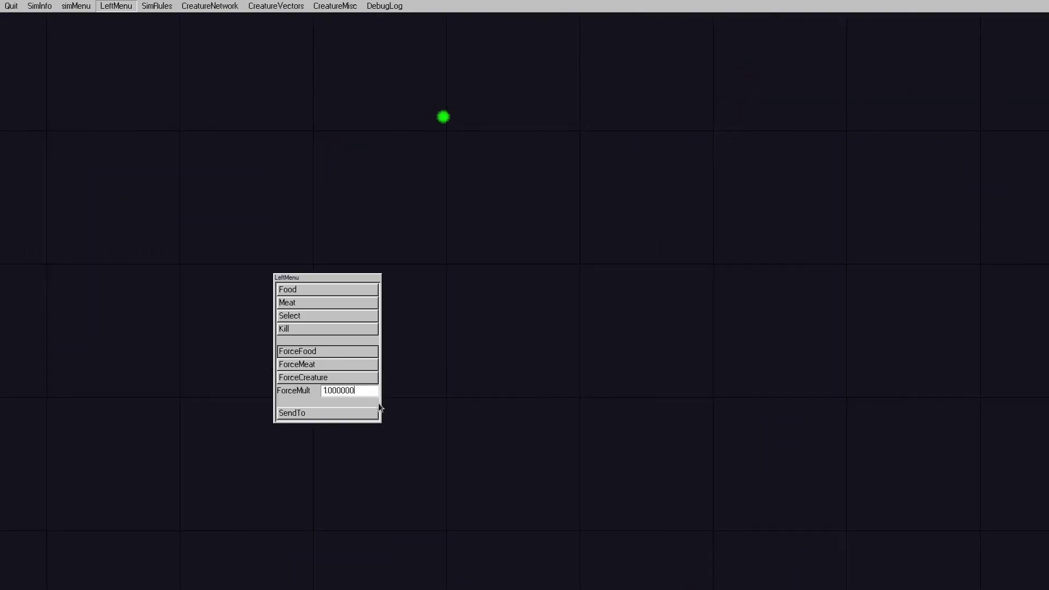
Switch to ForceCreature and set the ForceMult value to -100
key("BackSpace")
key("BackSpace")
key("BackSpace")
key("BackSpace")
key("BackSpace")
key("BackSpace")
key("BackSpace")
scroll(418, 382, "down", 5)
scroll(513, 182, "up", 5)
scroll(882, 526, "down", 5)
scroll(475, 171, "up", 5)
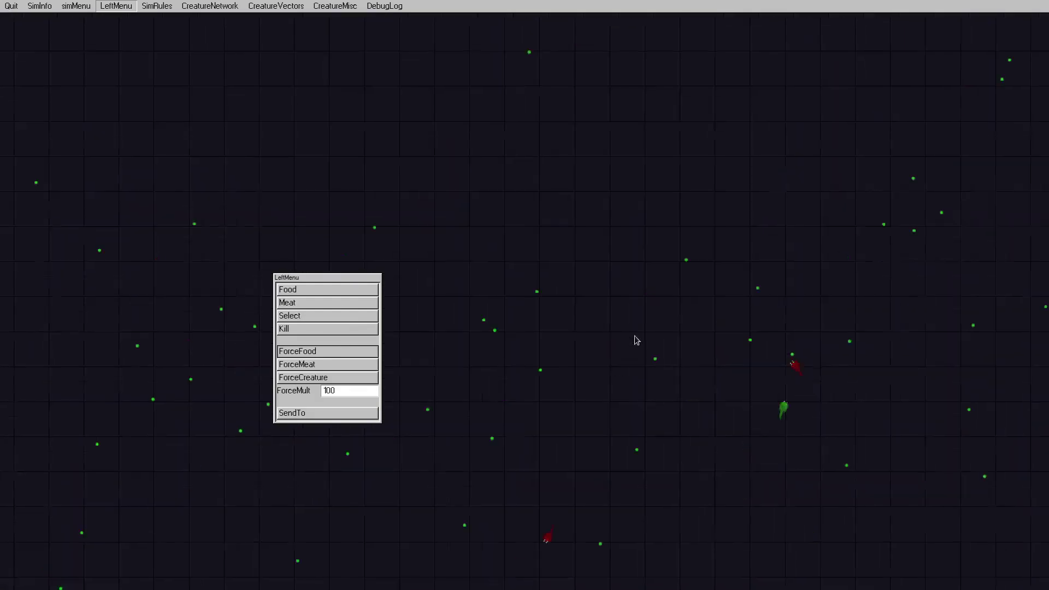
left_click(331, 376)
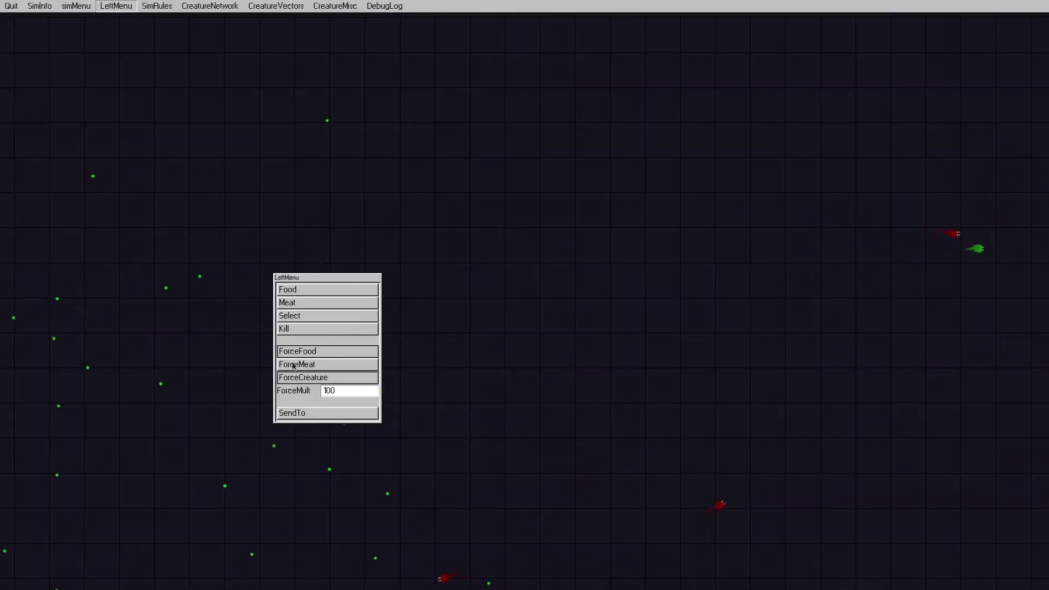
left_click(305, 381)
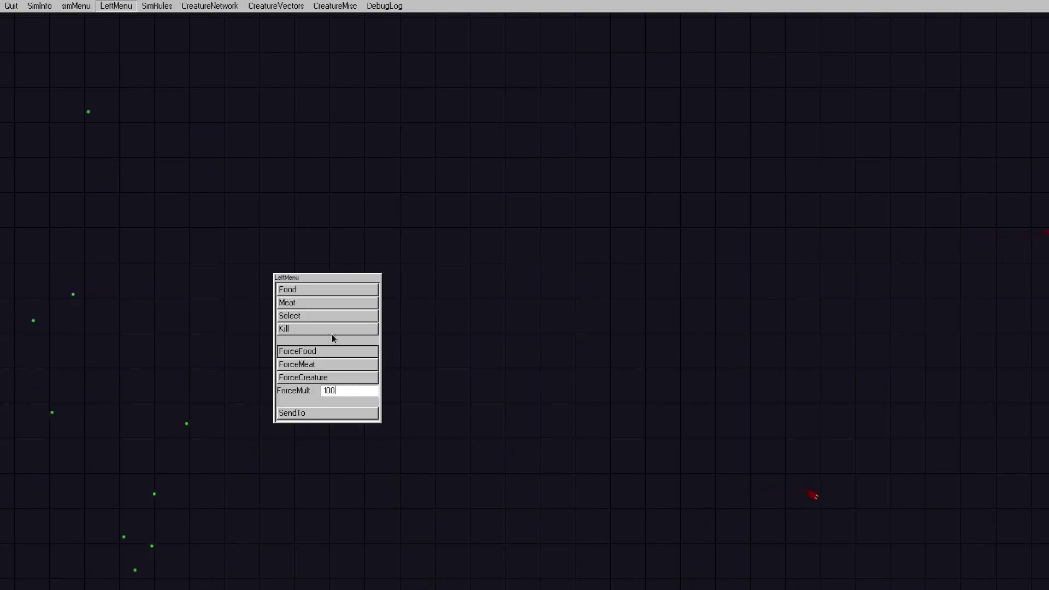
key("BackSpace")
key("BackSpace")
key("BackSpace")
type("-100")
Pull the food dots into a cluster at the top of the world
scroll(708, 329, "down", 3)
mouse_move(499, 184)
left_mouse_down()
mouse_move(522, 134)
mouse_move(546, 115)
mouse_move(533, 101)
mouse_move(541, 90)
mouse_move(617, 41)
mouse_move(616, 28)
left_mouse_up()
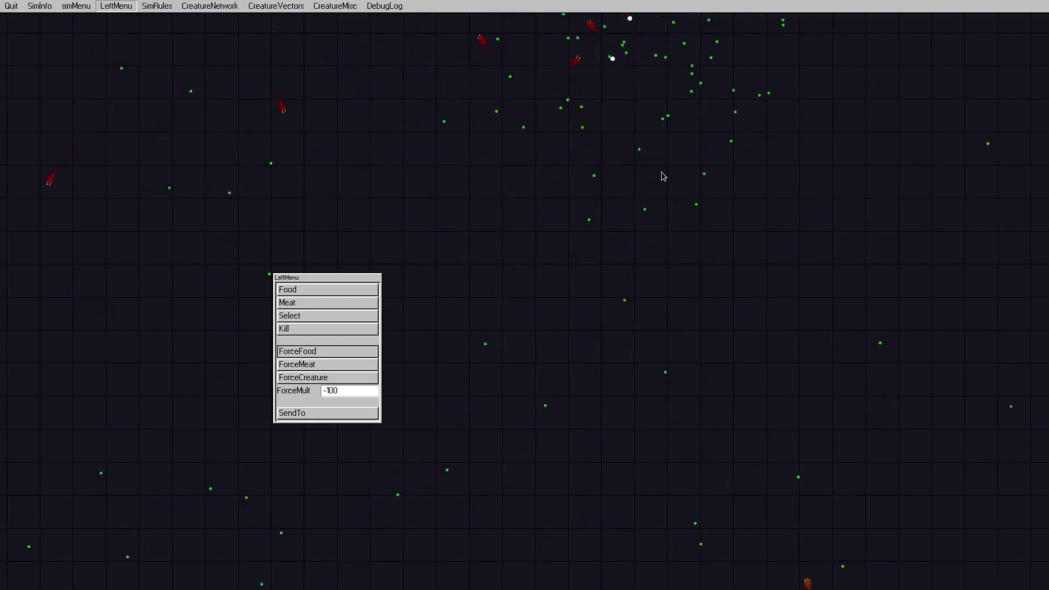
scroll(412, 113, "down", 3)
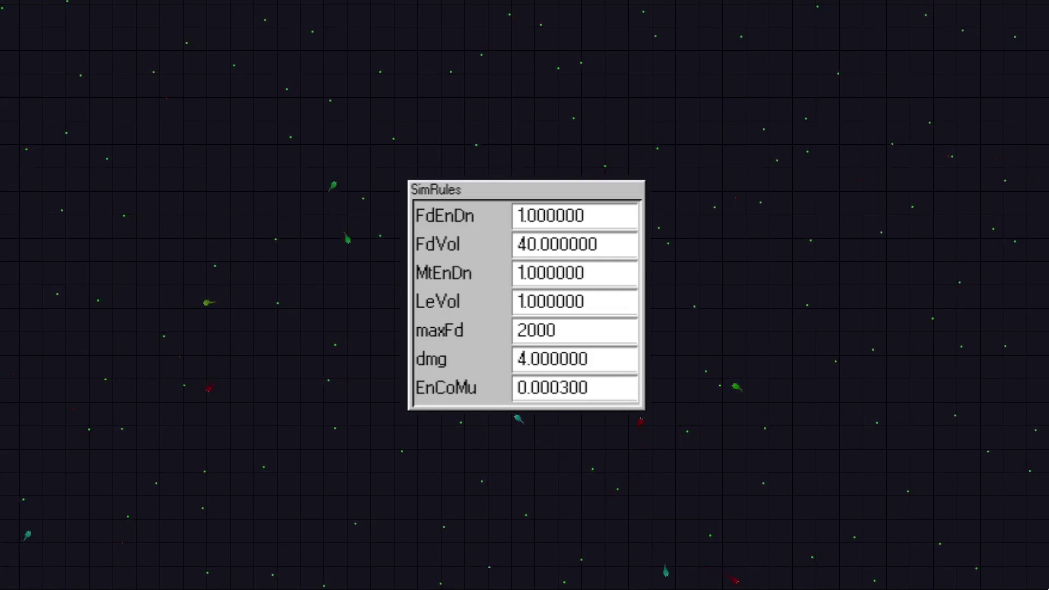
Show the CreatureNetwork, CreatureVectors and CreatureMisc panels, then switch to the empty DebugLog
key("c")
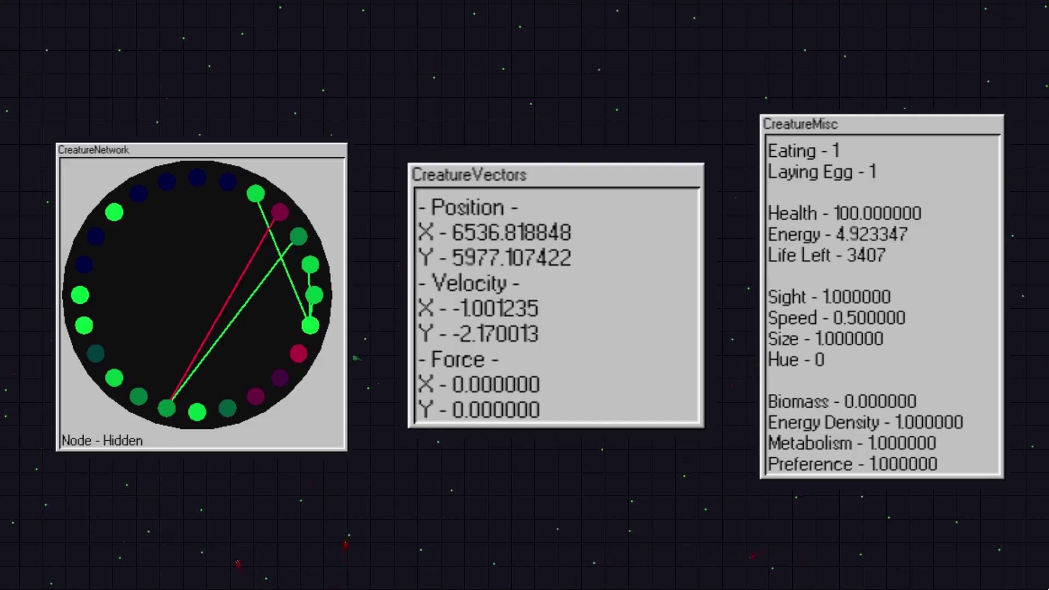
key("d")
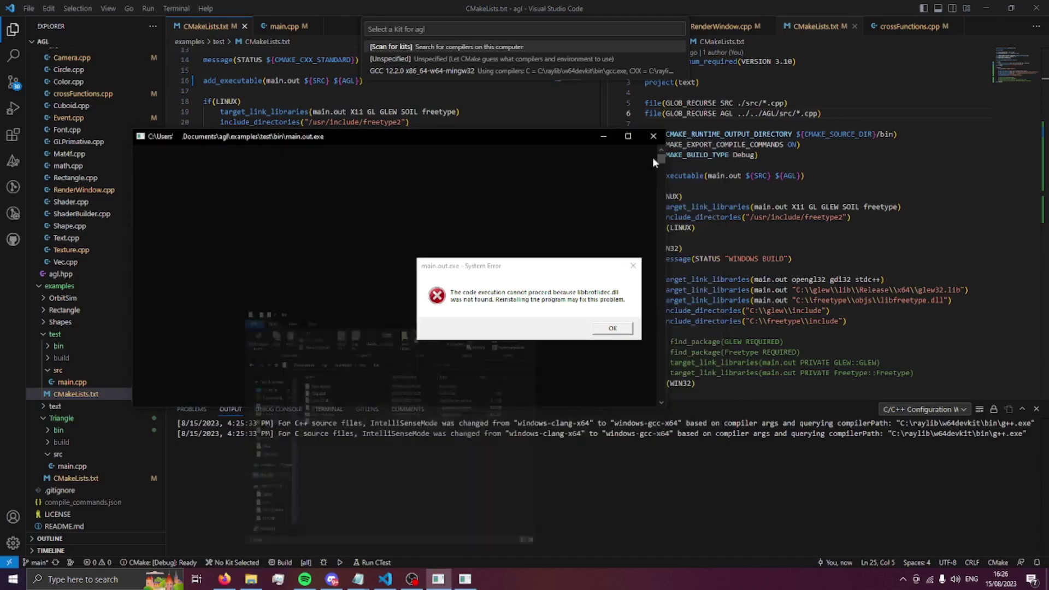
Dismiss the four System Error dialogs about missing libbrotlidec.dll and libpng16.dll
left_click(612, 328)
left_click(613, 328)
left_click(616, 328)
left_click(616, 329)
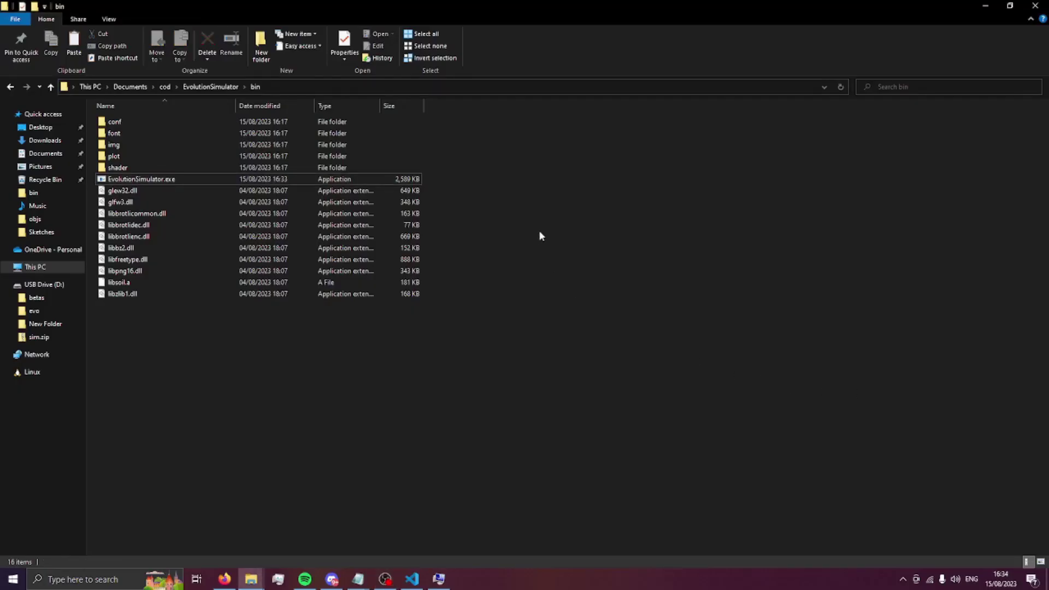
Launch EvolutionSimulator.exe from bin and dismiss the missing libc++.dll System Error
double_click(411, 181)
left_click(610, 330)
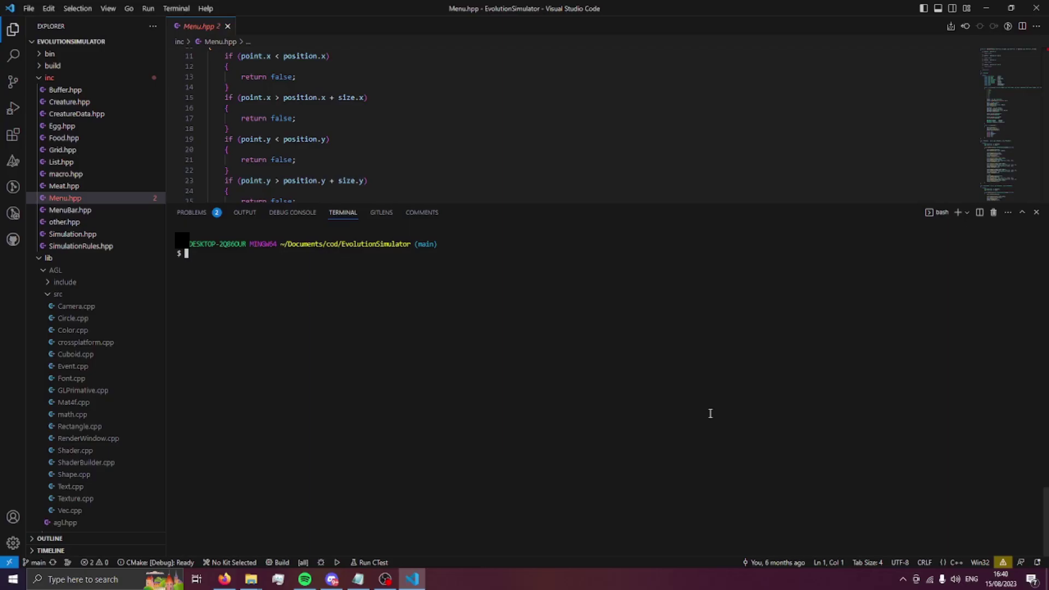
Run 'cmake --build build' in the bash terminal to rebuild the project
type("cmake --build build")
key("Return")
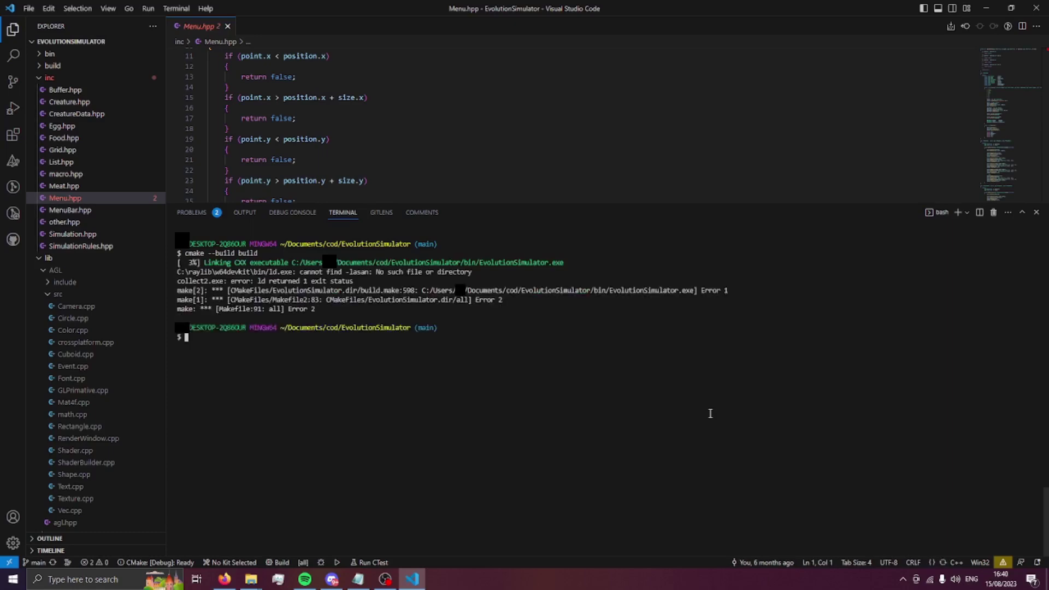